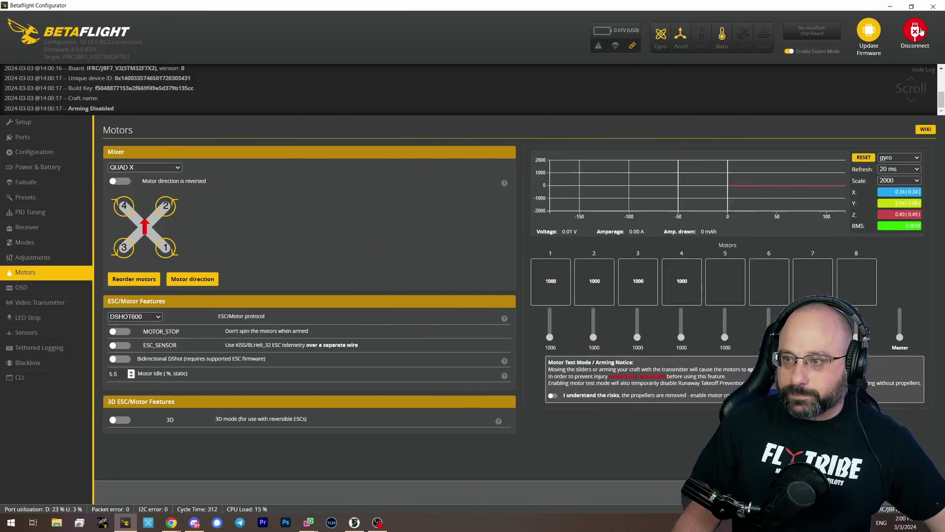
# Disconnect the flight controller, open the Firmware Flasher and auto-detect the connected board.
pyautogui.click(916, 31)
pyautogui.click(39, 182)
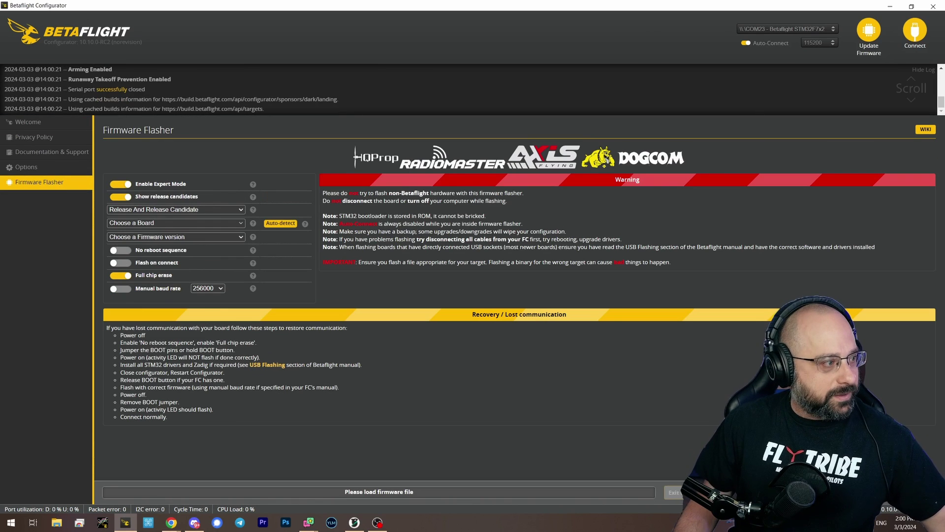
pyautogui.click(141, 222)
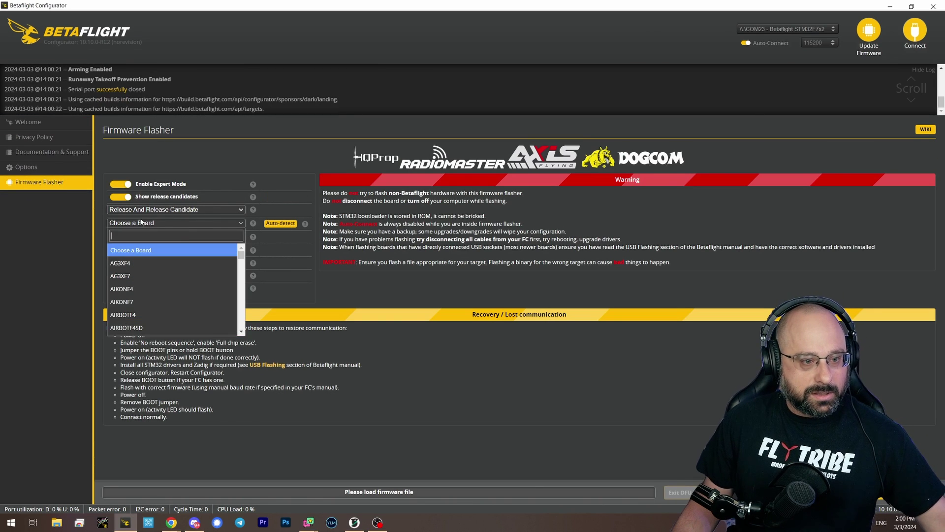
pyautogui.click(293, 224)
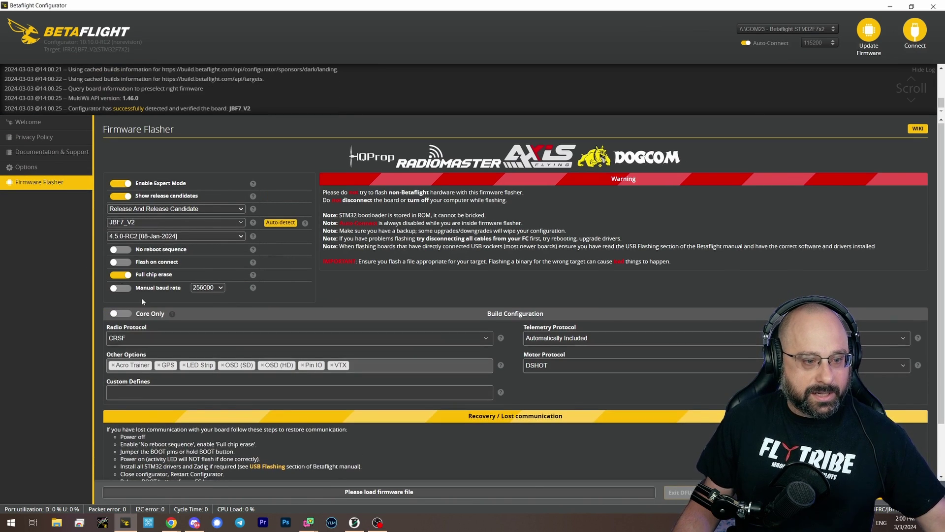
# Set the radio protocol in the build configuration to IBUS.
pyautogui.scroll(-2, 143, 302)
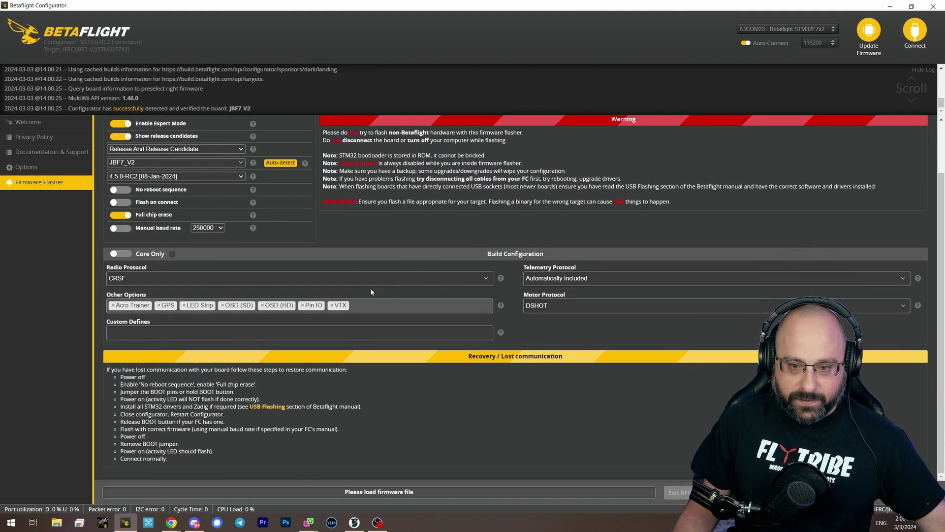
pyautogui.click(123, 277)
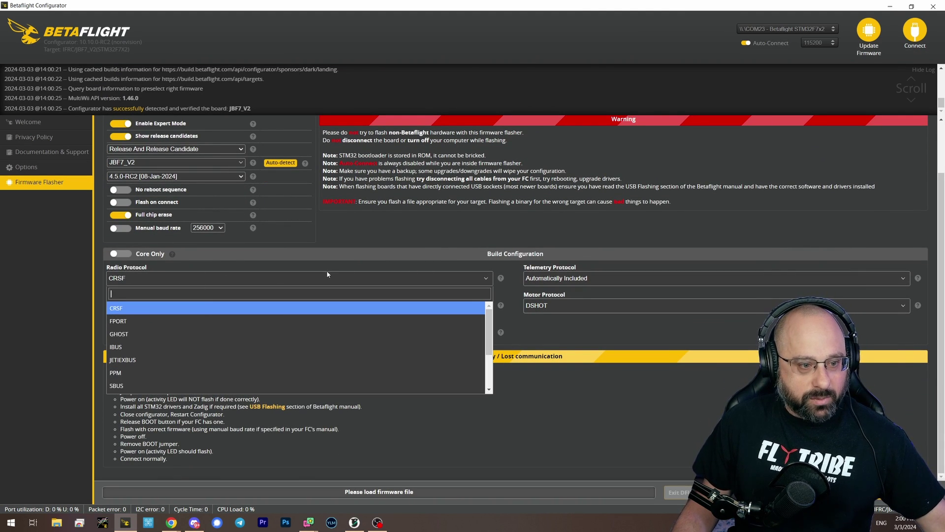
pyautogui.click(127, 348)
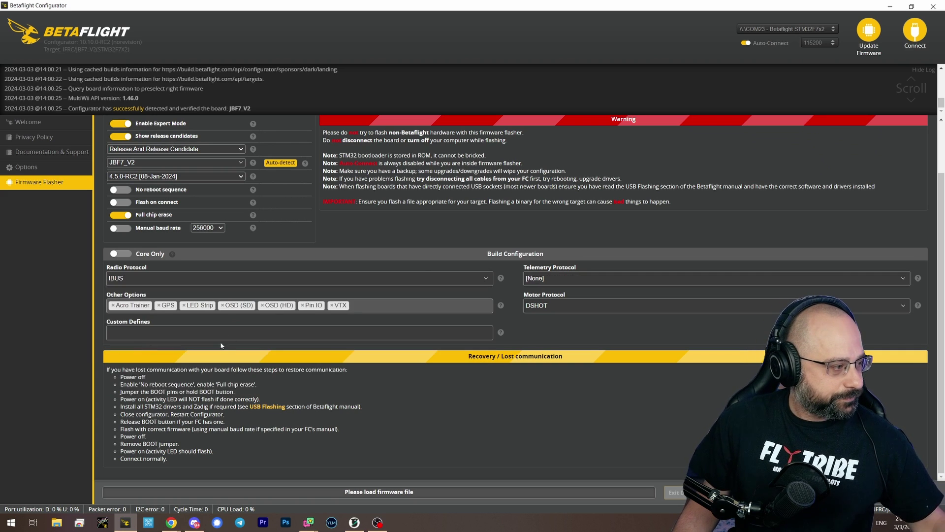
# Switch the build's radio protocol back and forth between SBUS and IBUS, ending on IBUS.
pyautogui.click(123, 281)
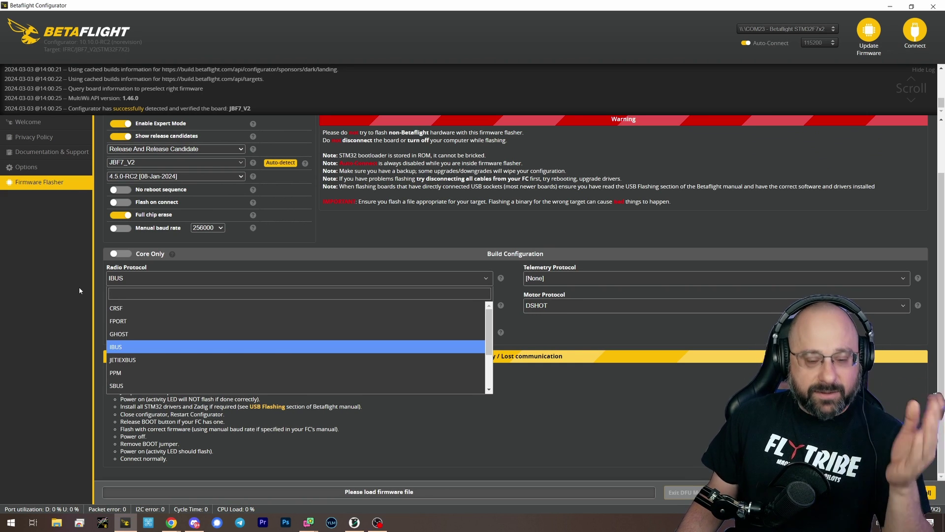
pyautogui.click(146, 386)
pyautogui.click(131, 279)
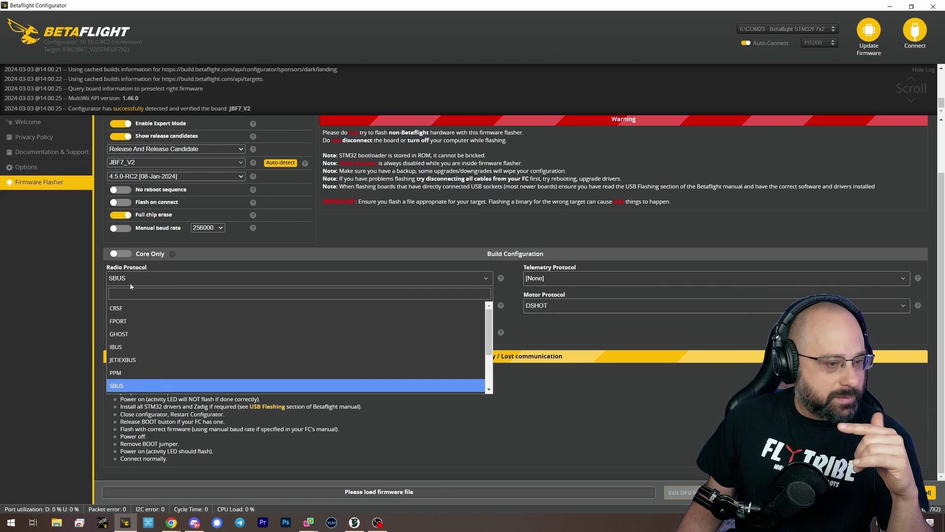
pyautogui.click(135, 340)
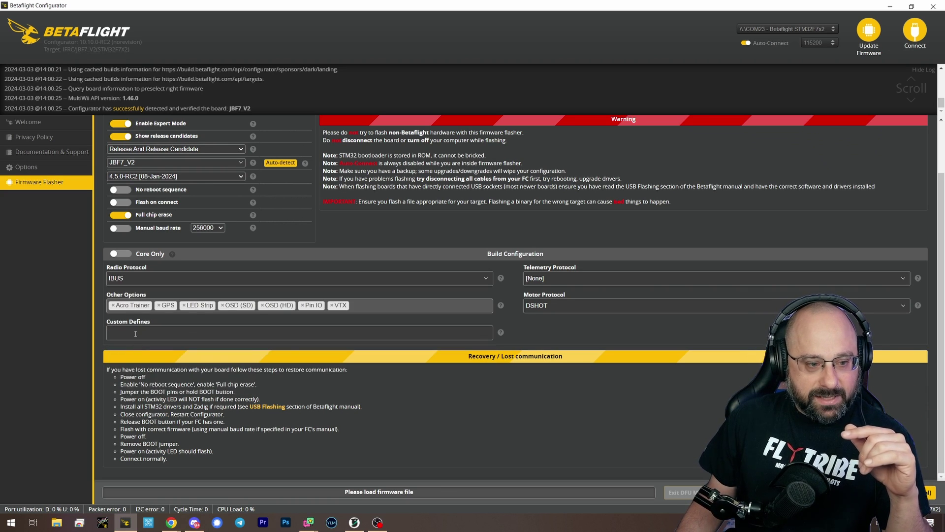
pyautogui.click(118, 279)
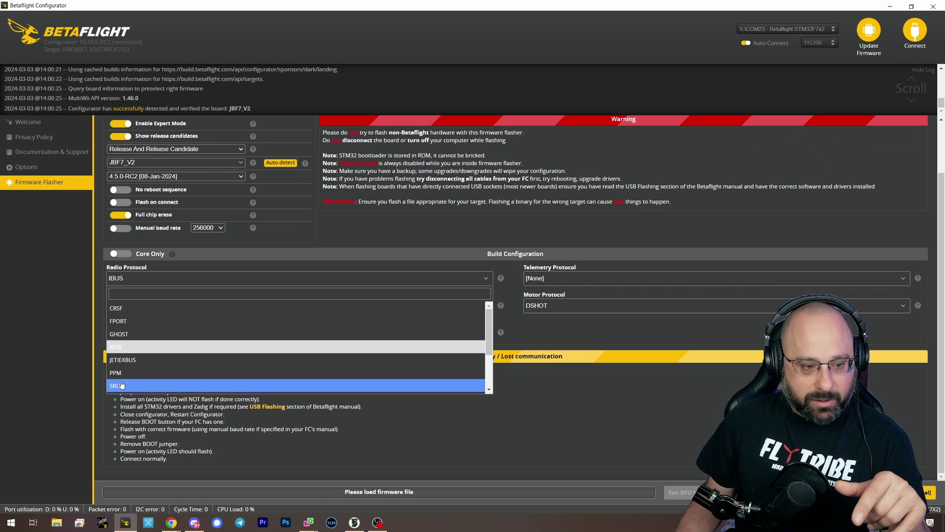
pyautogui.click(142, 384)
pyautogui.click(127, 279)
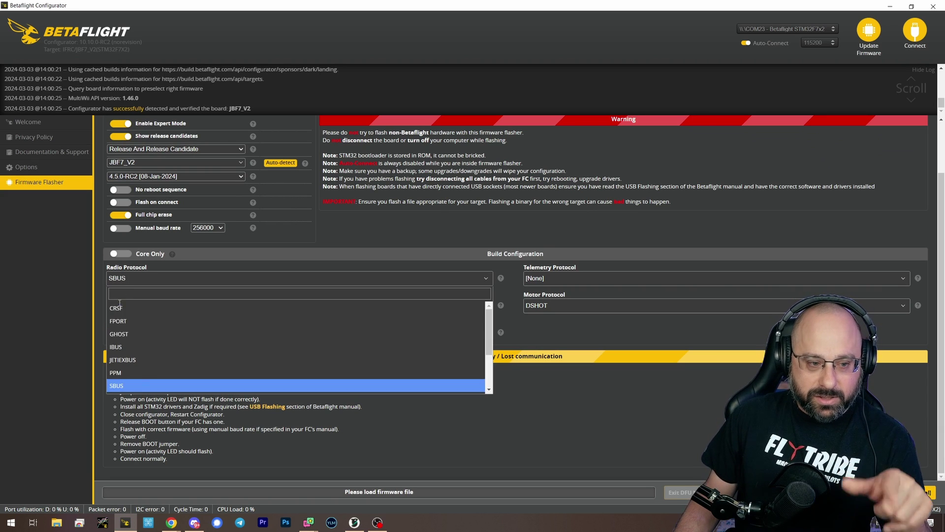
pyautogui.press('Escape')
pyautogui.click(127, 278)
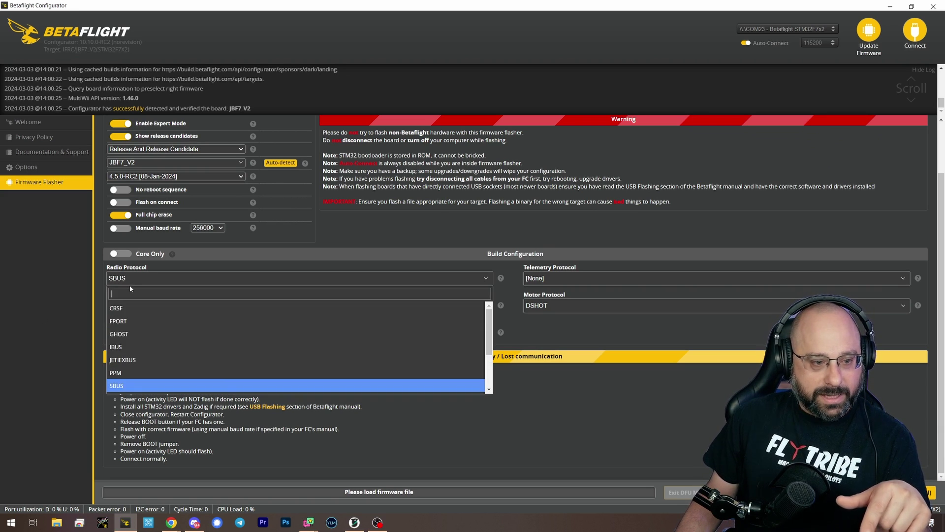
pyautogui.click(126, 347)
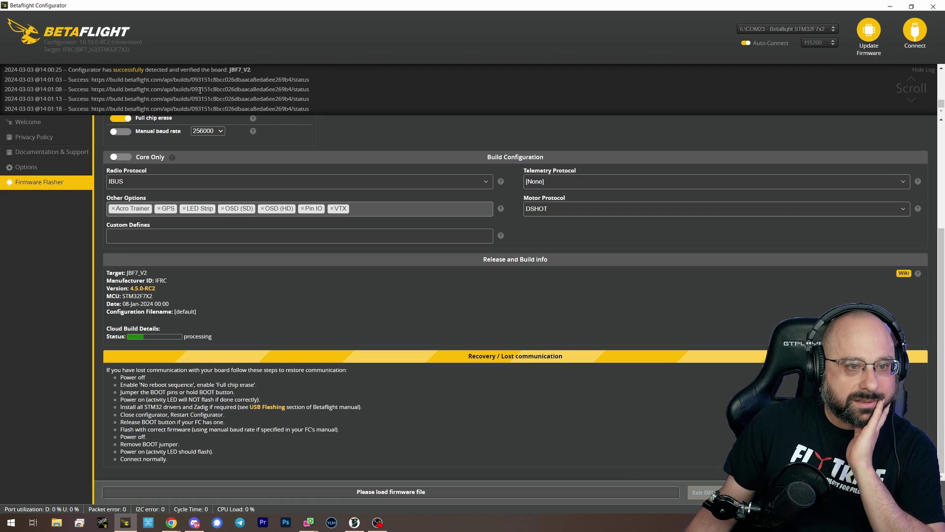
pyautogui.scroll(3, 164, 105)
pyautogui.scroll(-3, 164, 105)
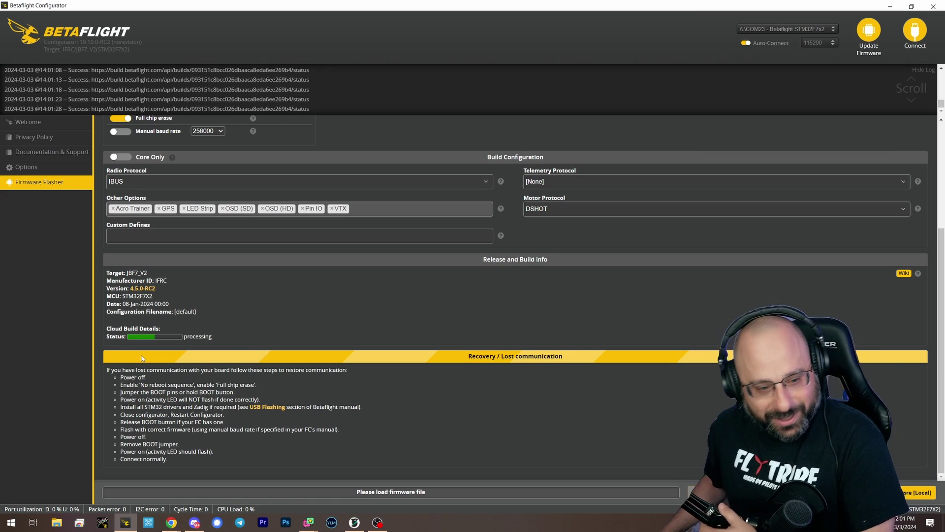
pyautogui.scroll(1, 142, 358)
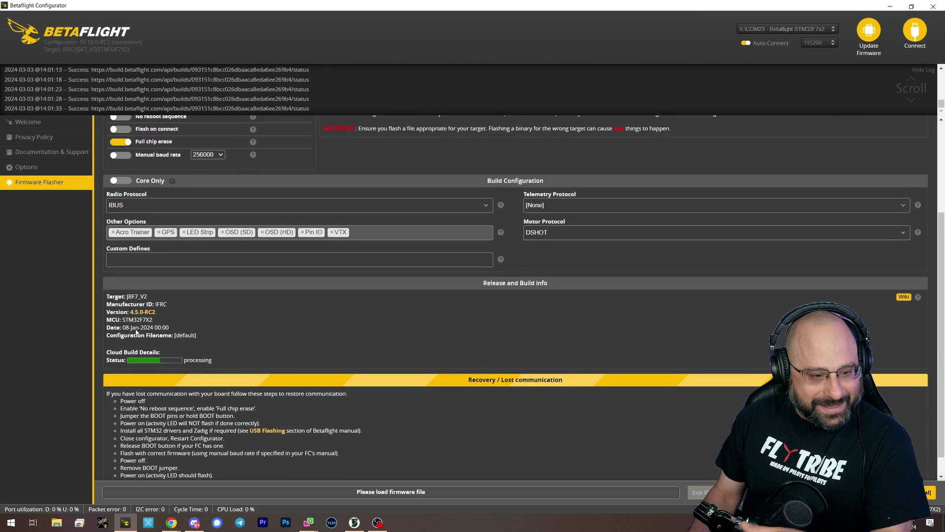
pyautogui.scroll(-1, 123, 386)
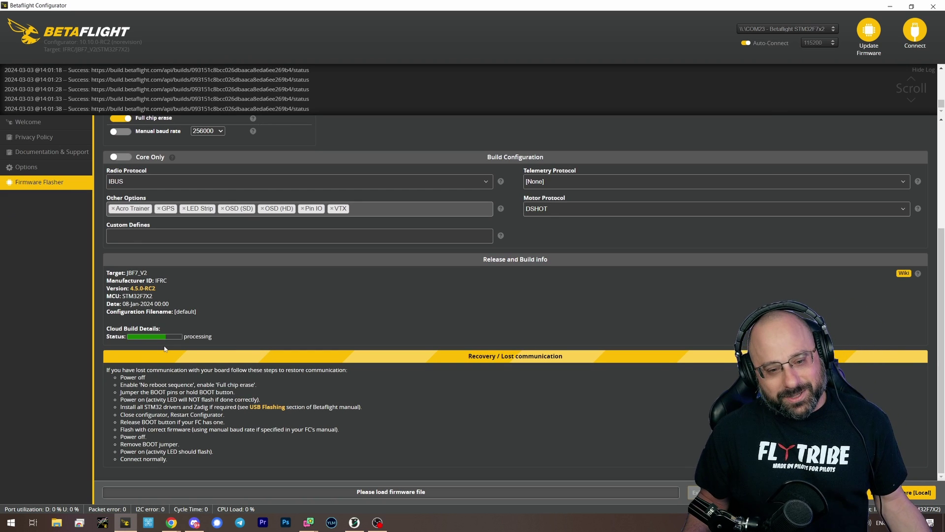
pyautogui.scroll(3, 197, 340)
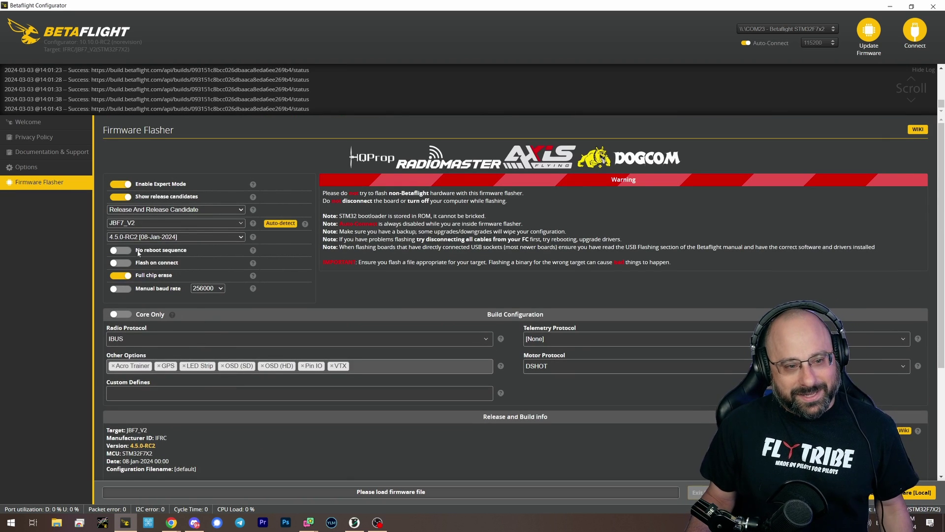
pyautogui.scroll(-3, 108, 229)
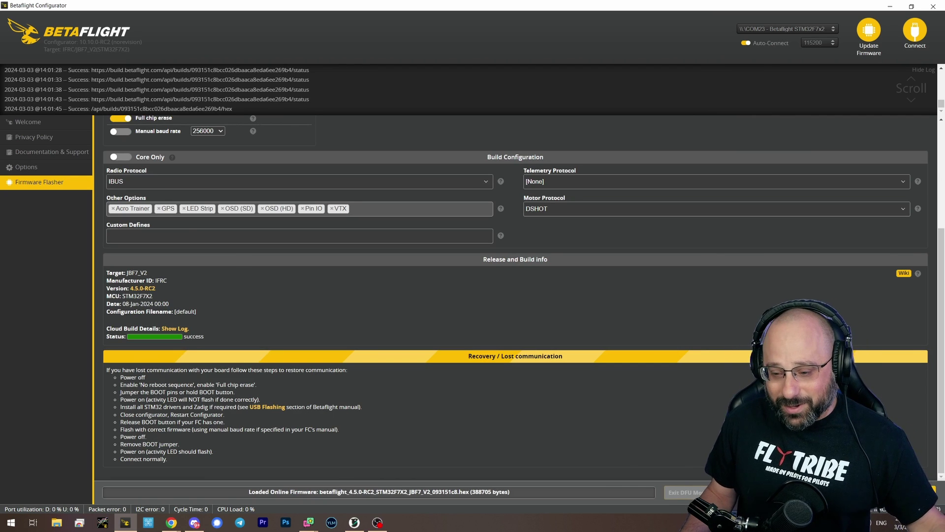
# Flash the loaded 4.5.0-RC2 firmware without creating a backup, then reconnect to the flight controller and dismiss the accelerometer warning.
pyautogui.click(925, 492)
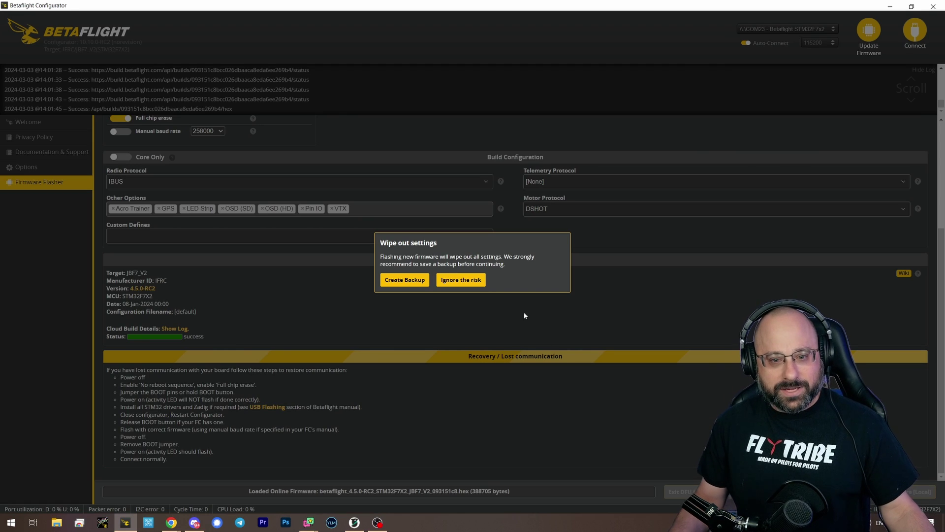
pyautogui.click(459, 280)
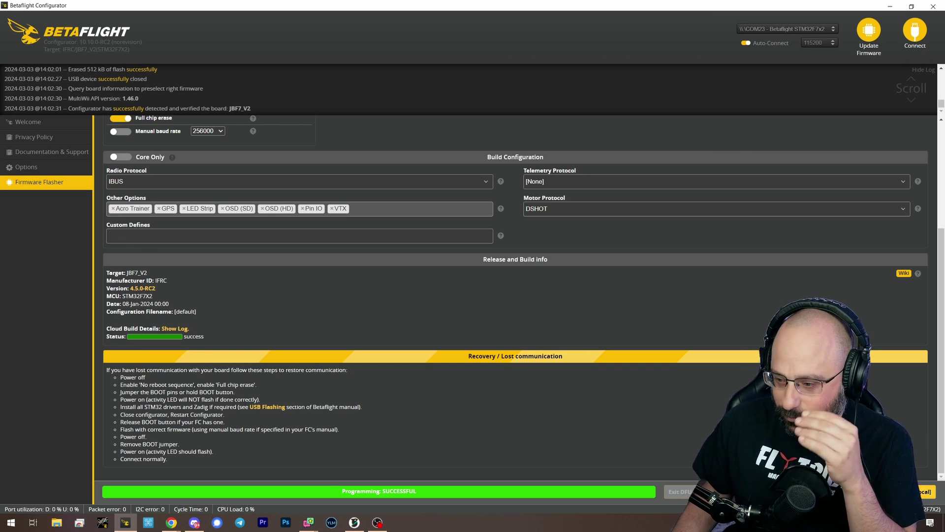
pyautogui.click(924, 30)
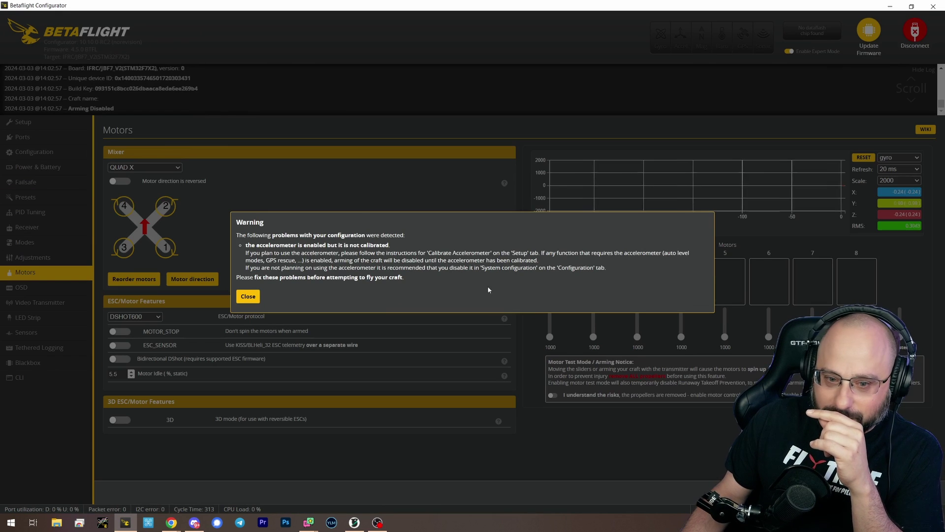
pyautogui.click(231, 297)
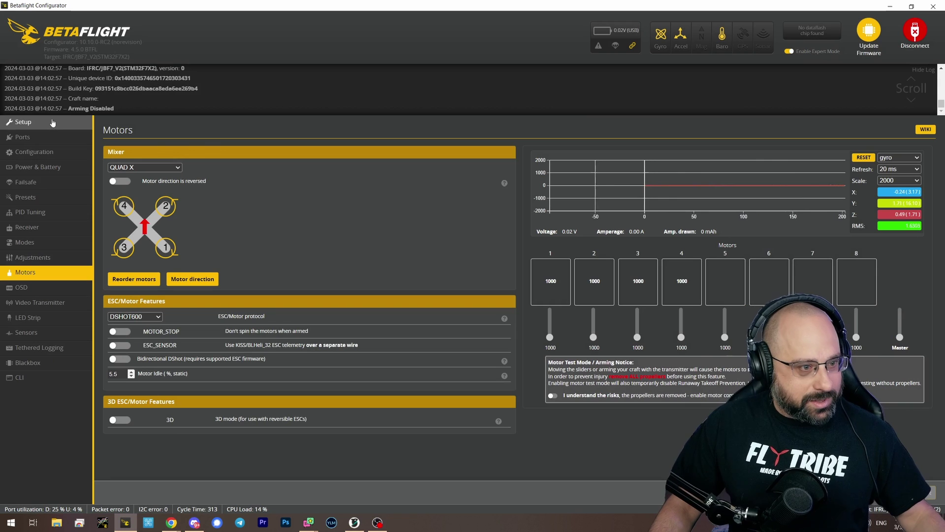
# Enable Serial Rx on UART1, save and reboot, and dismiss the accelerometer warning.
pyautogui.click(36, 139)
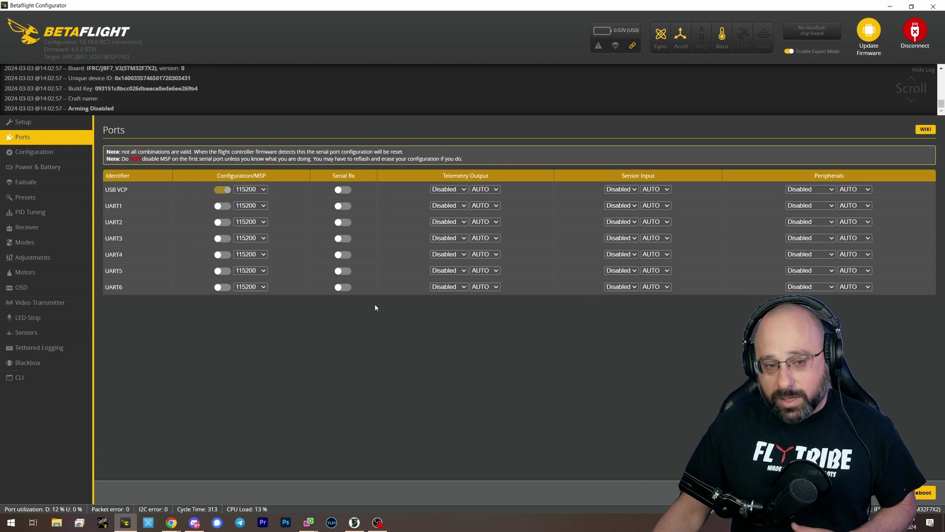
pyautogui.click(346, 206)
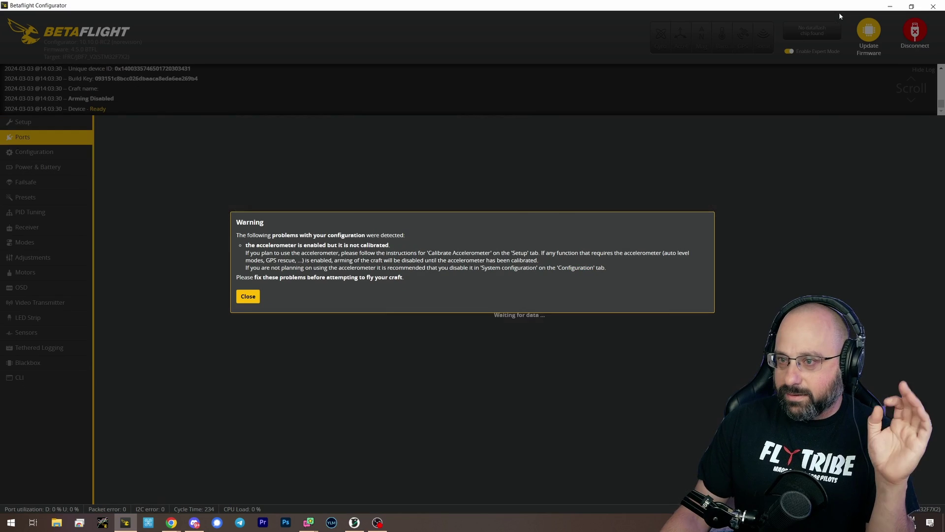
pyautogui.click(248, 296)
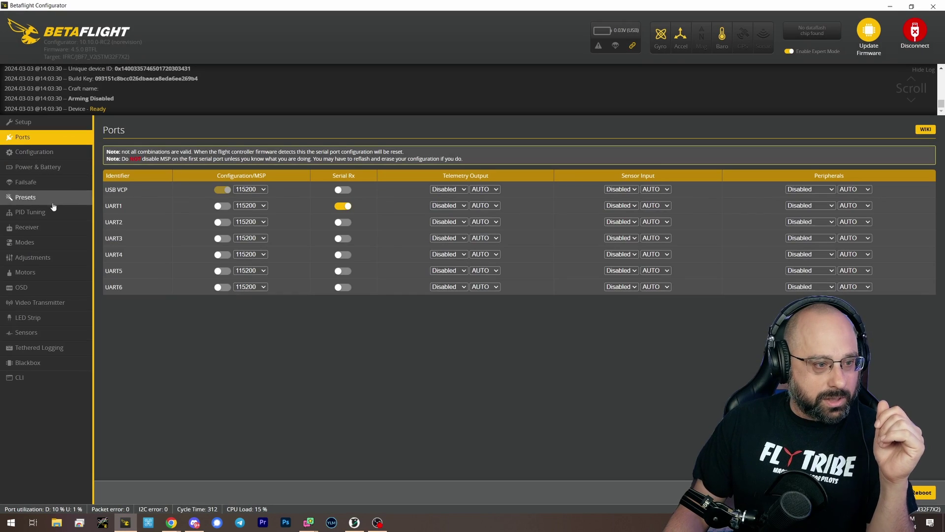
# Set the serial receiver provider to IBUS, save and reboot, and dismiss the accelerometer warning.
pyautogui.click(47, 234)
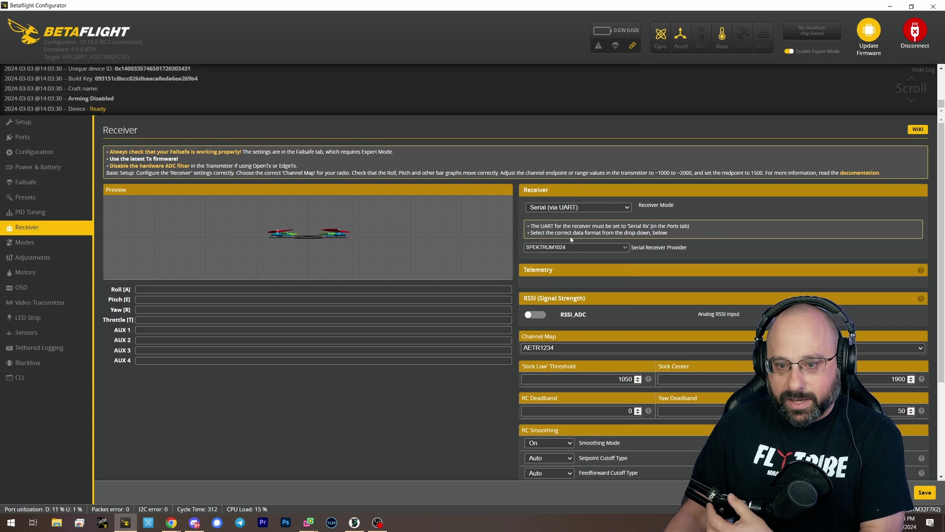
pyautogui.click(566, 246)
pyautogui.click(541, 298)
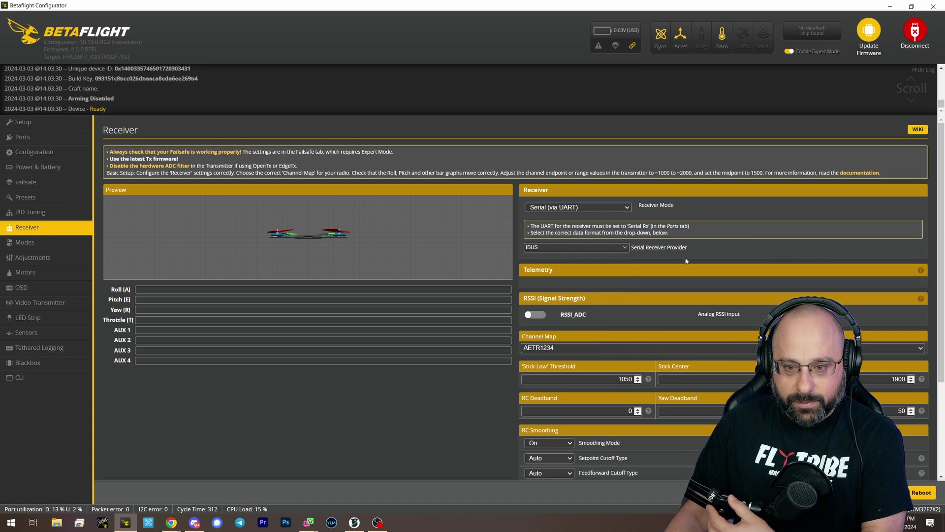
pyautogui.click(921, 493)
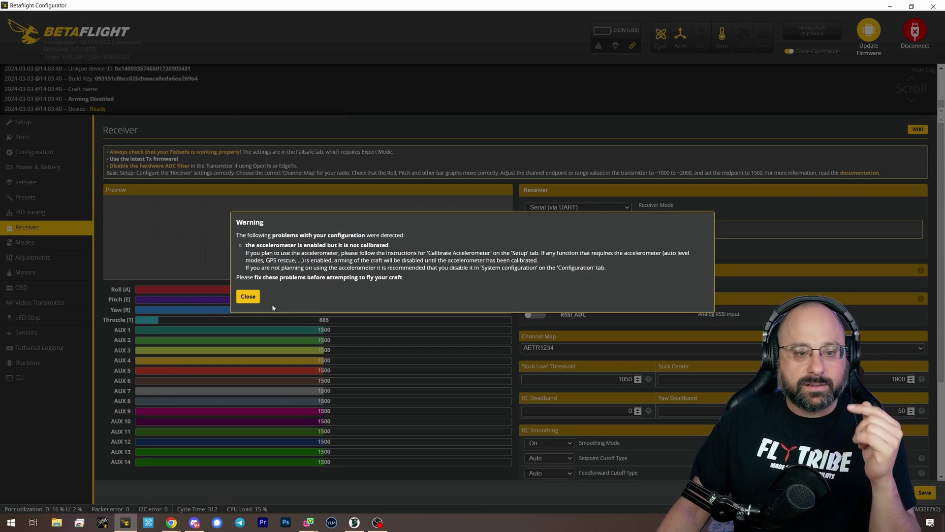
pyautogui.click(249, 296)
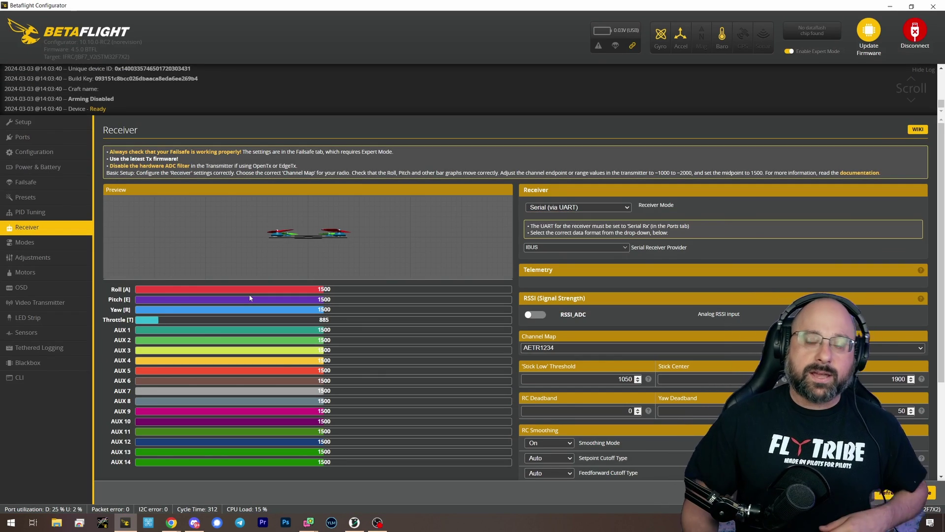